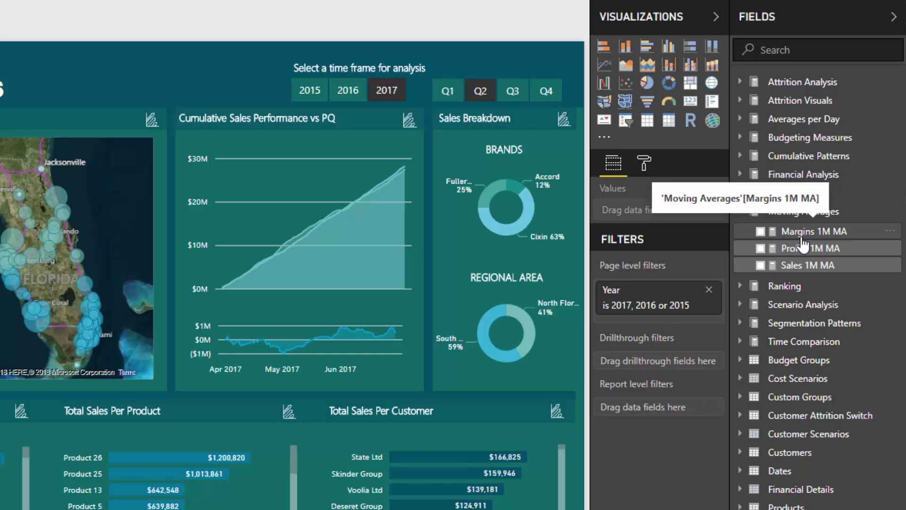
left_click(811, 265)
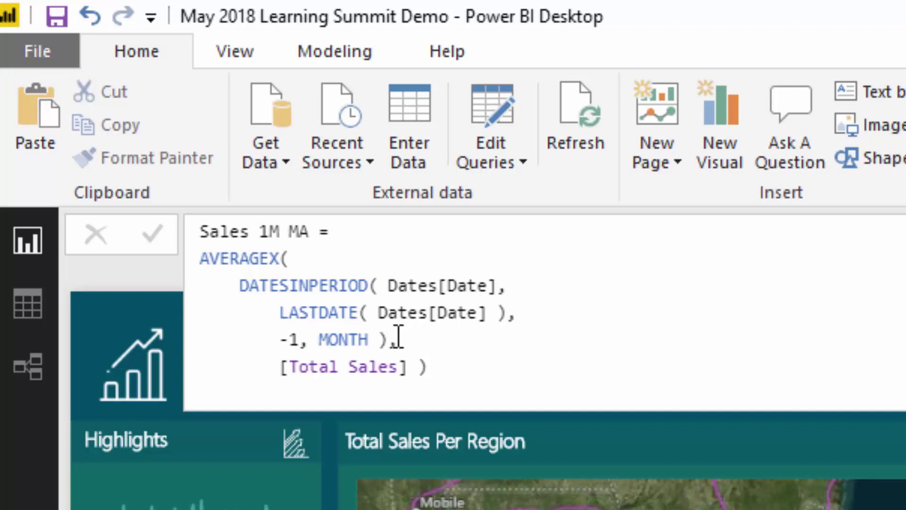
left_click_drag(390, 339, 243, 296)
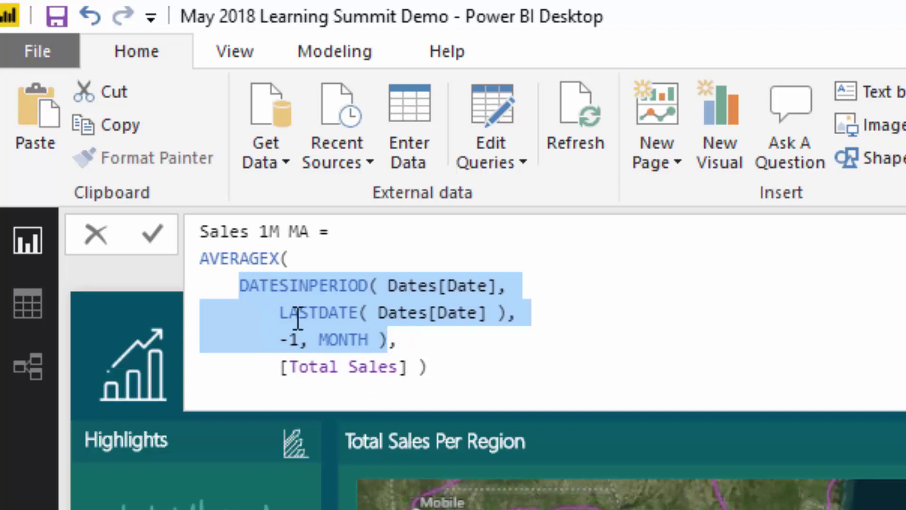
left_click_drag(269, 258, 146, 264)
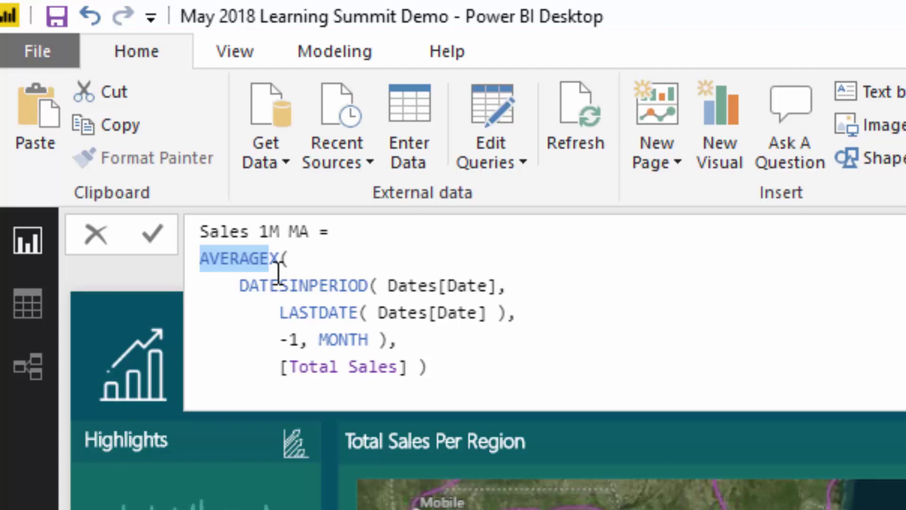
left_click(466, 359)
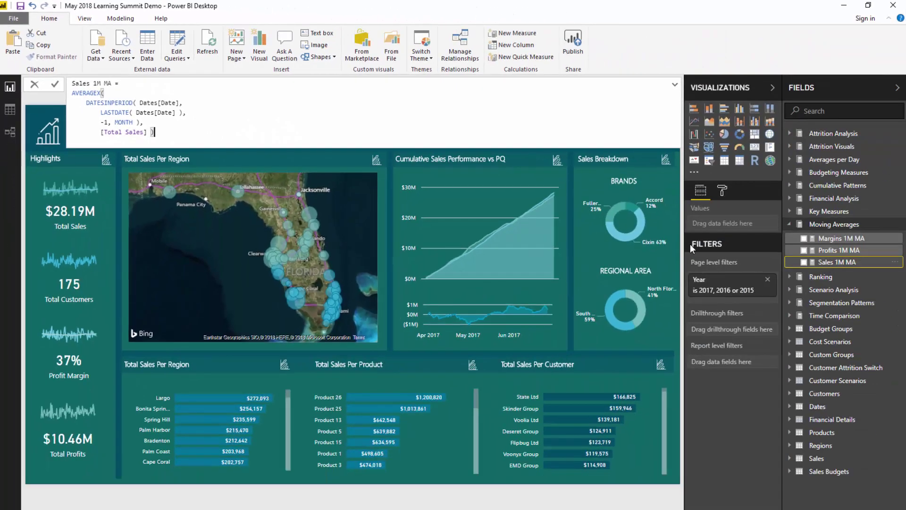
Step: Tidy the Sales 1M MA formula's trailing lines and commit the measure
key("shift+Return")
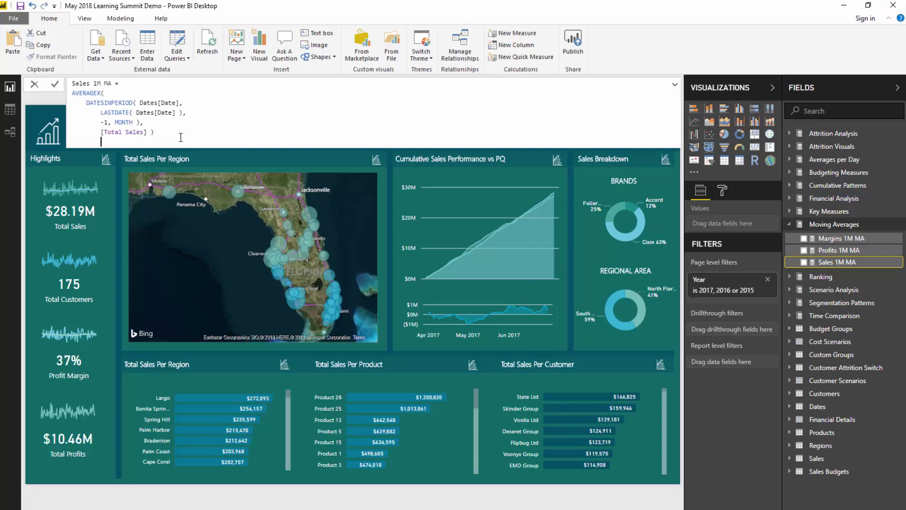
key("BackSpace")
key("BackSpace")
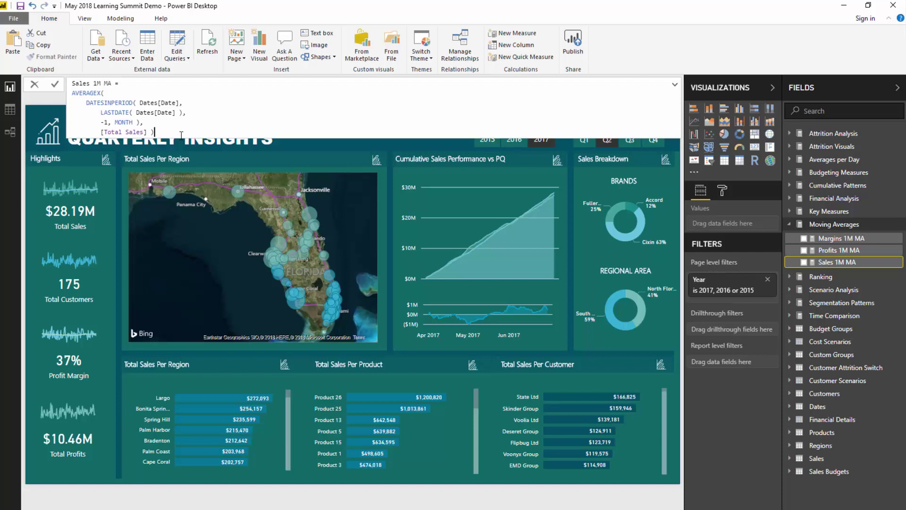
key("ctrl+a")
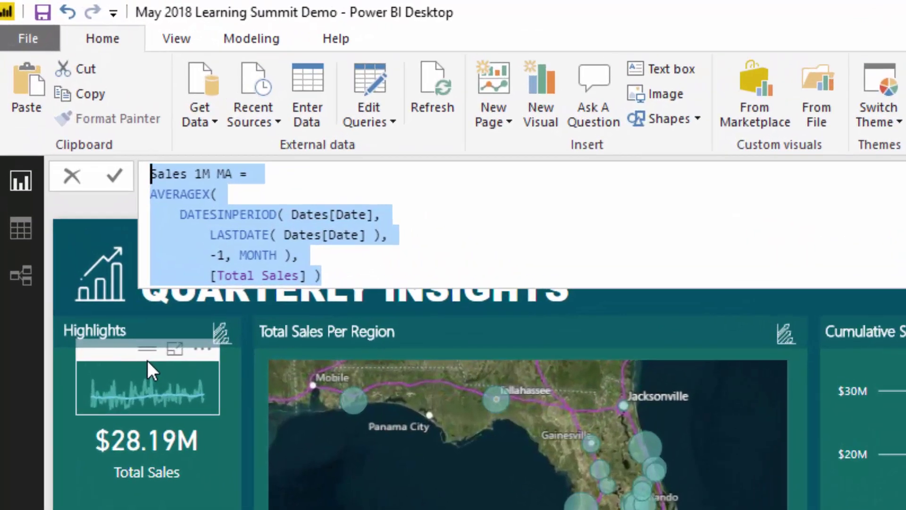
left_click(120, 298)
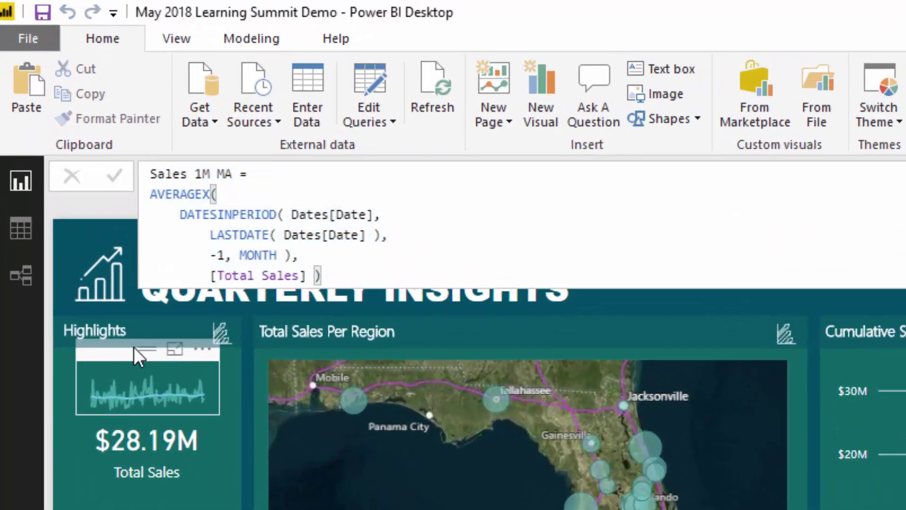
Step: View the Total Sales sparkline in focus mode, showing Sales 1M MA over daily sales, then return
left_click(132, 345)
left_click(146, 358)
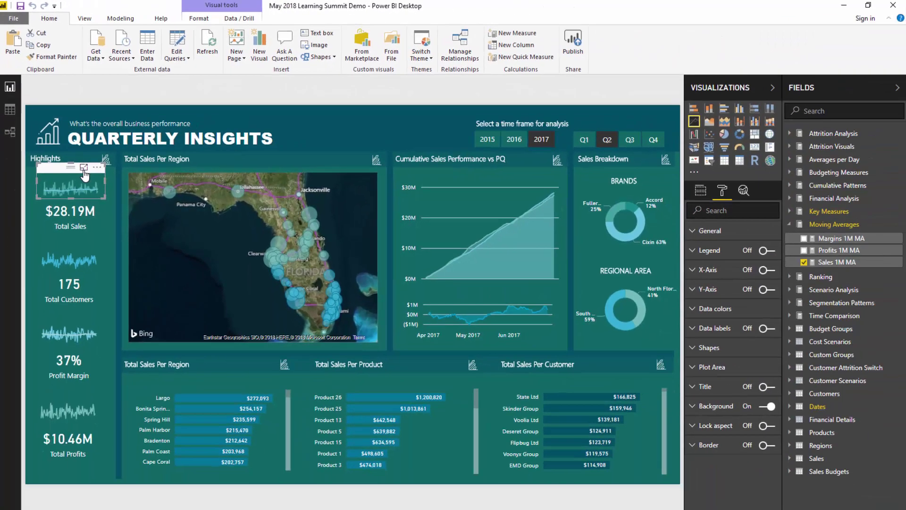
left_click(175, 349)
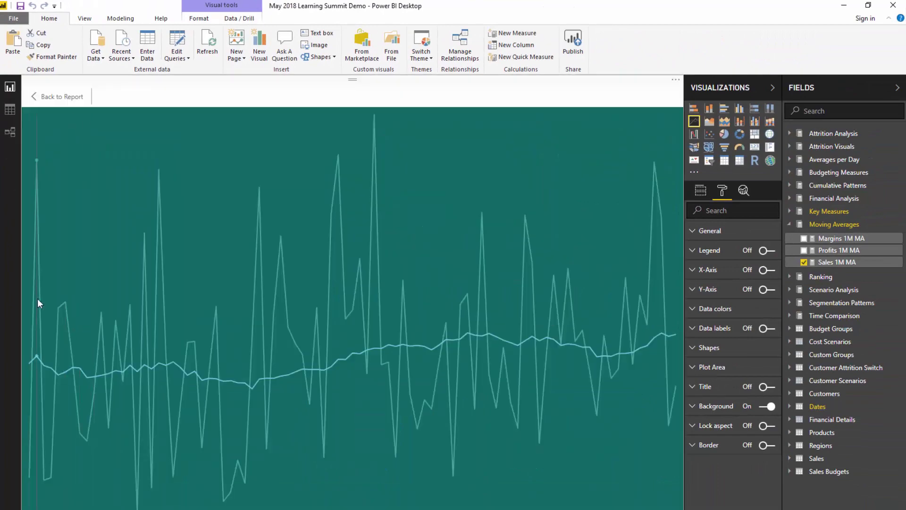
left_click(51, 96)
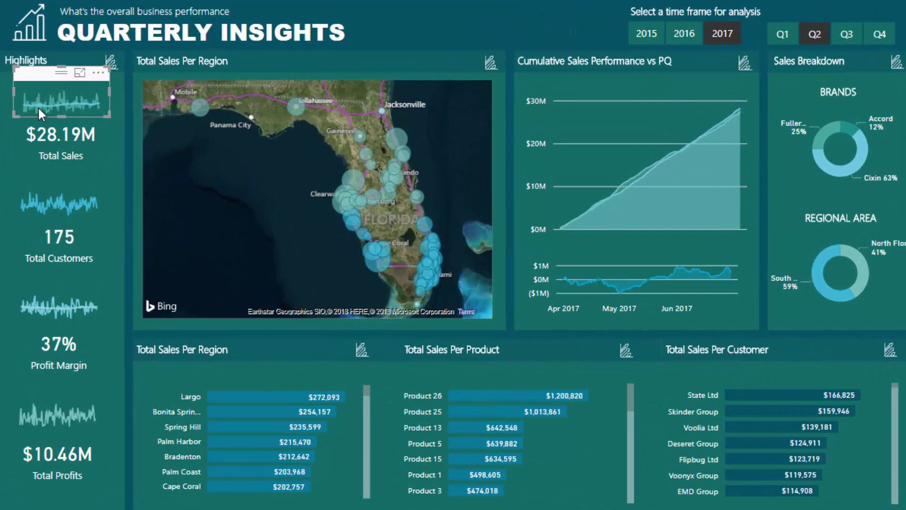
left_click(80, 74)
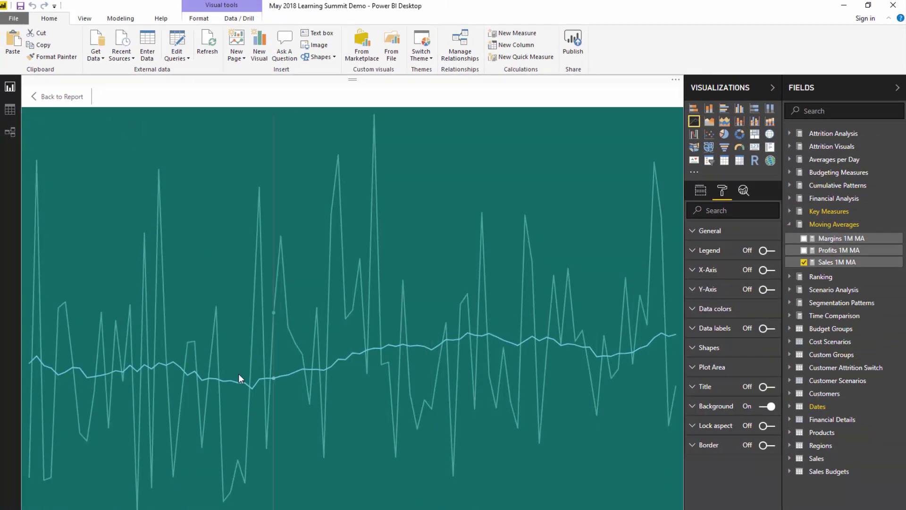
left_click(66, 97)
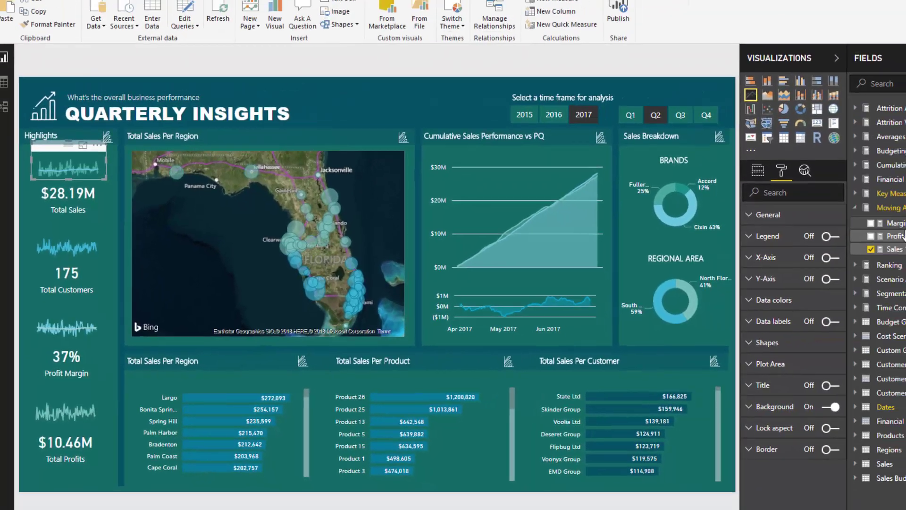
Step: Review the Margins 1M MA formula averaging [Profit Margin] and return to the full report
left_click(882, 252)
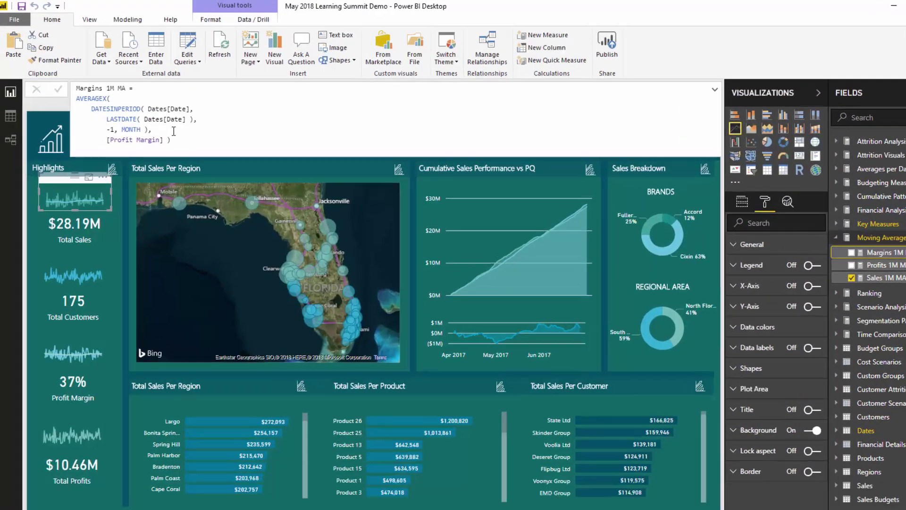
left_click_drag(171, 140, 49, 80)
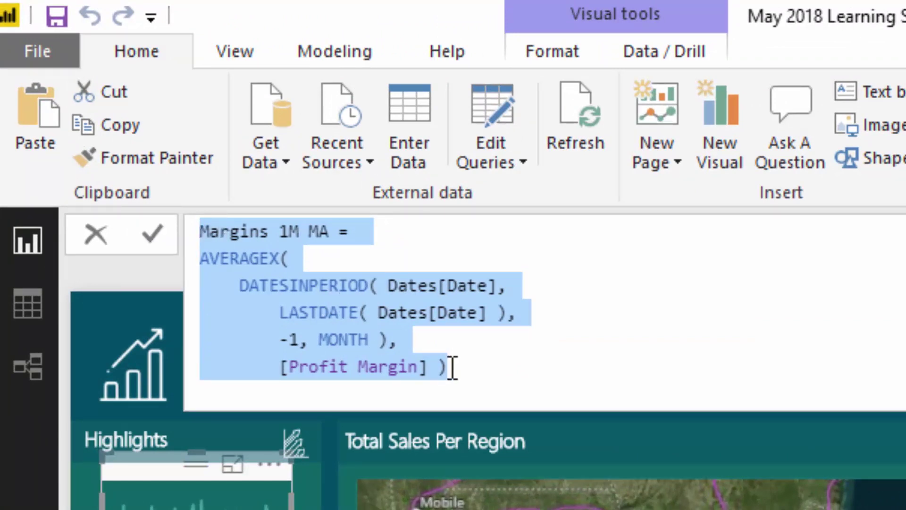
left_click(433, 367)
left_click_drag(433, 367, 274, 359)
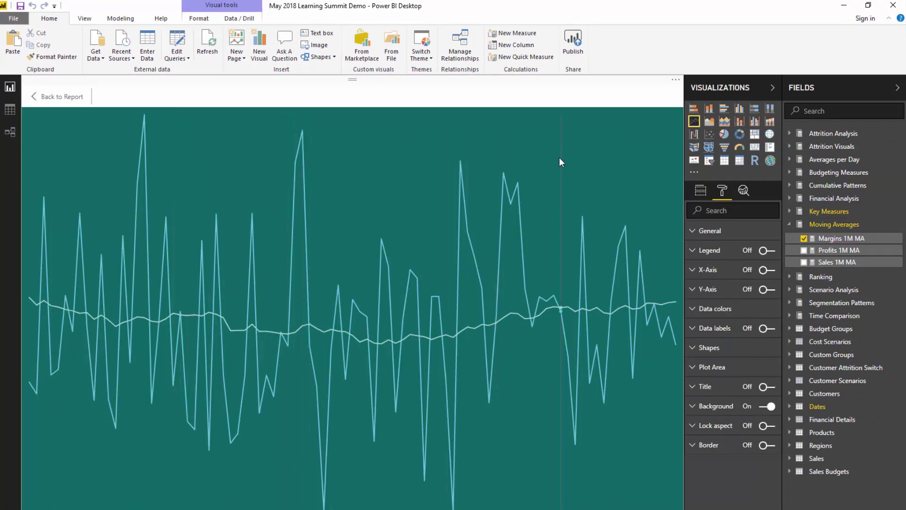
mouse_move(574, 399)
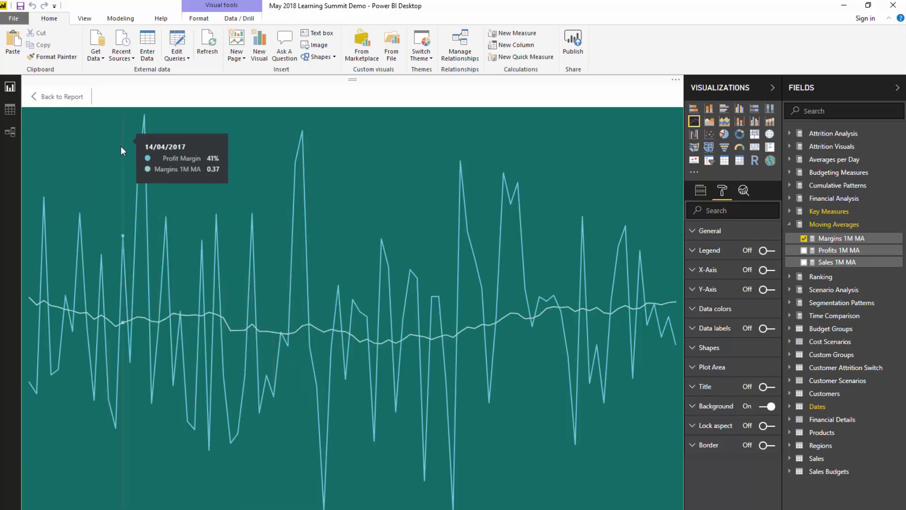
left_click(60, 96)
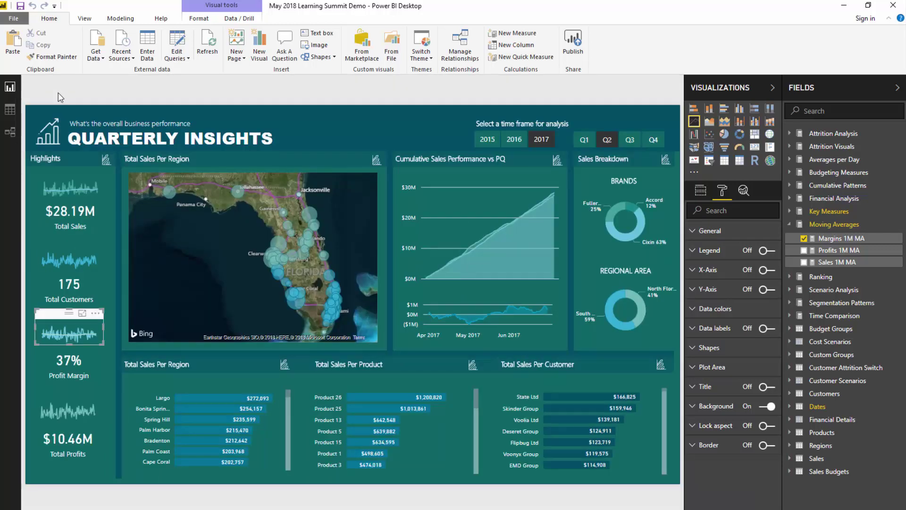
Step: Select the Total Profits sparkline and review the Profits 1M MA formula averaging [Total Profits]
left_click(432, 123)
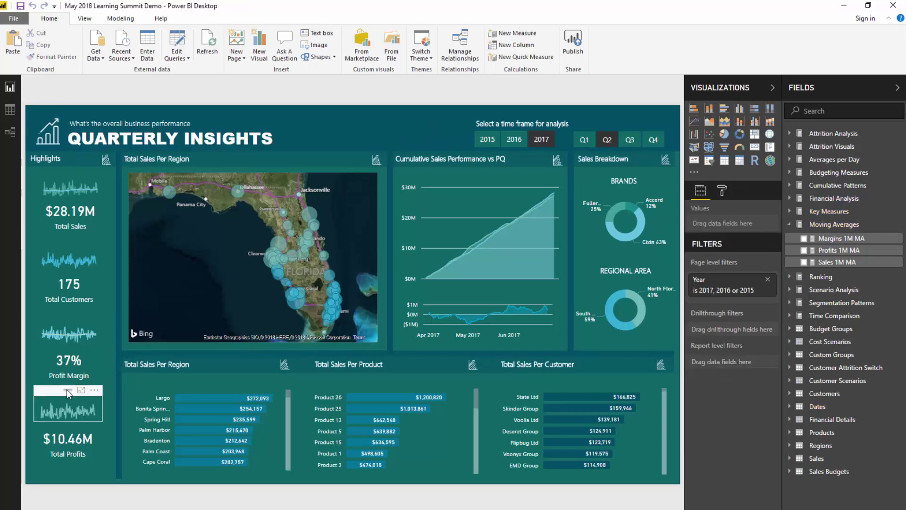
left_click(67, 389)
left_click(839, 250)
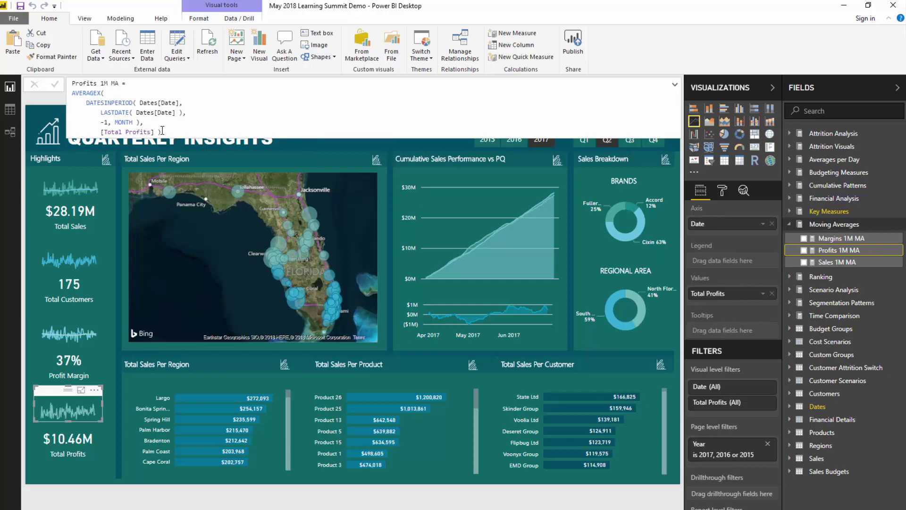
left_click_drag(162, 132, 62, 87)
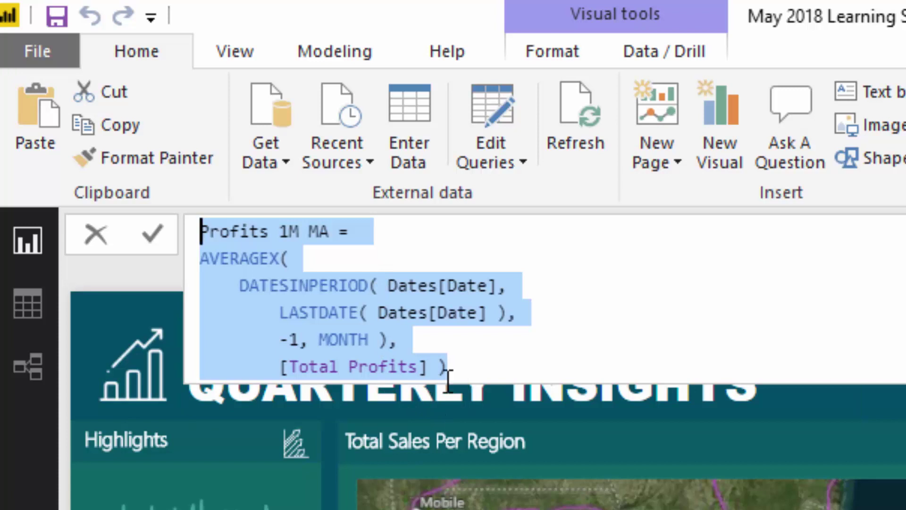
left_click(432, 368)
left_click_drag(432, 368, 282, 366)
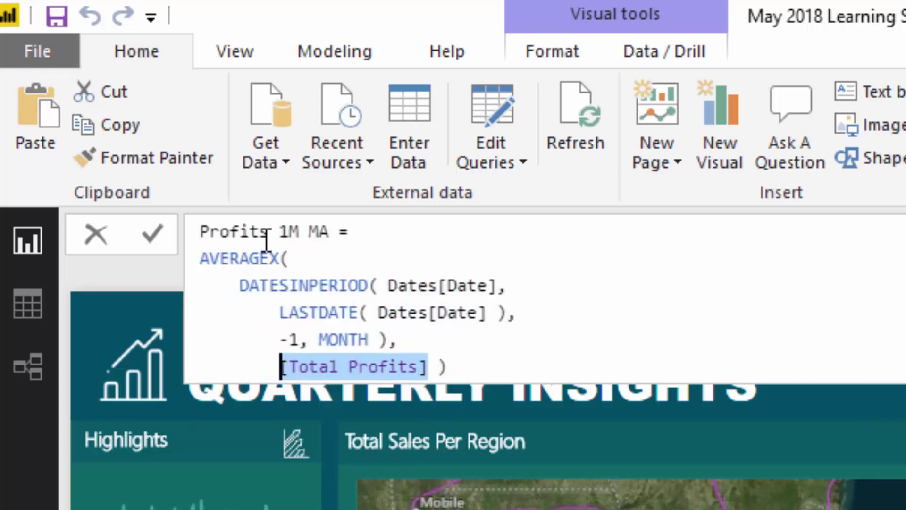
left_click(637, 370)
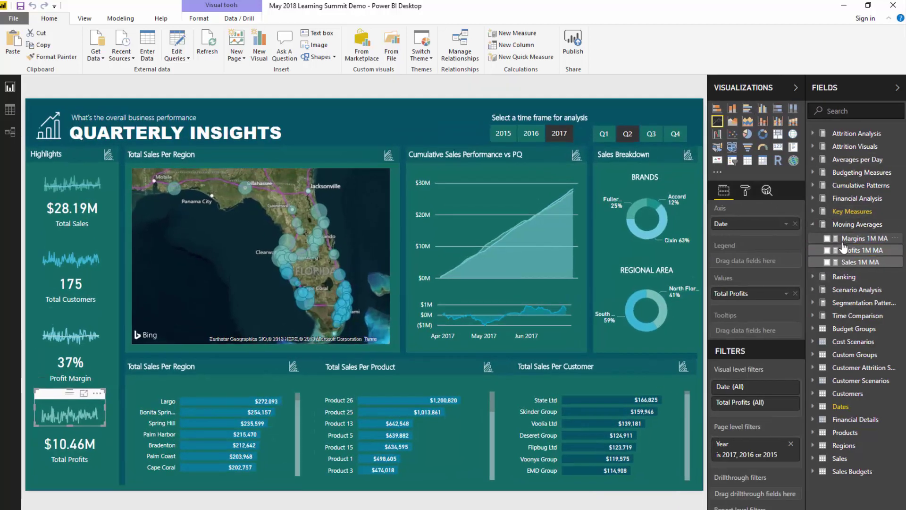
Step: Add Profits 1M MA to the Total Profits sparkline, hide its legend and recolour the line
left_click_drag(844, 248, 763, 306)
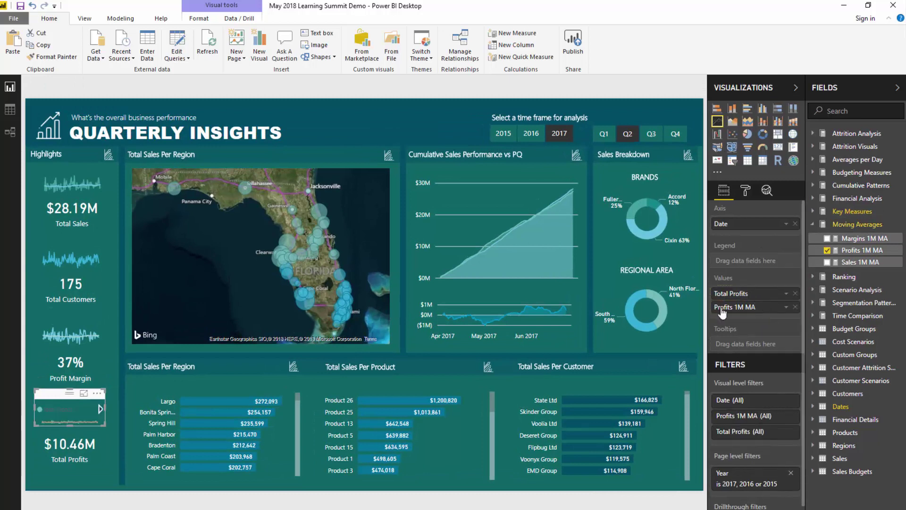
left_click(745, 190)
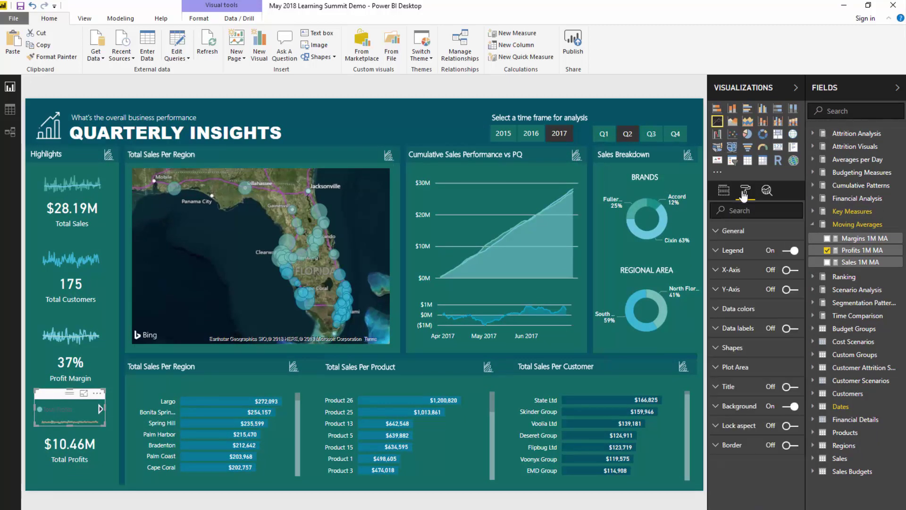
left_click(784, 251)
left_click(732, 309)
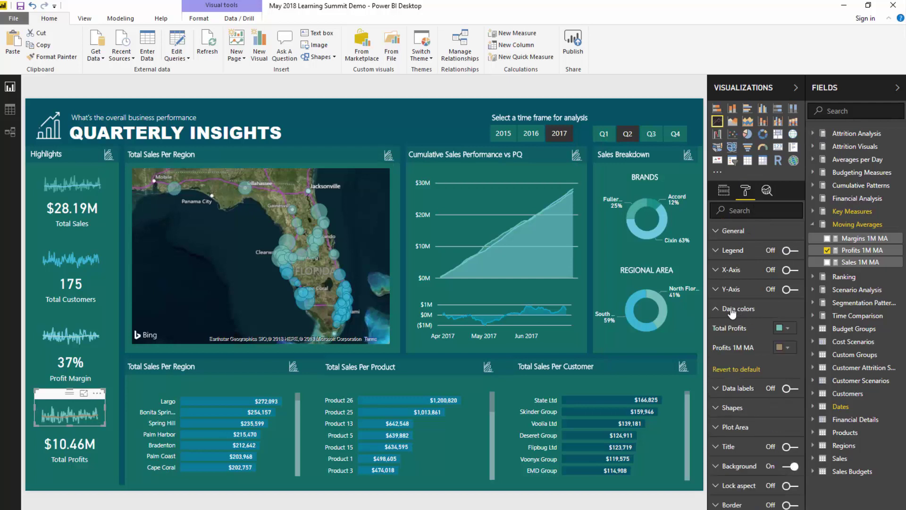
left_click(784, 348)
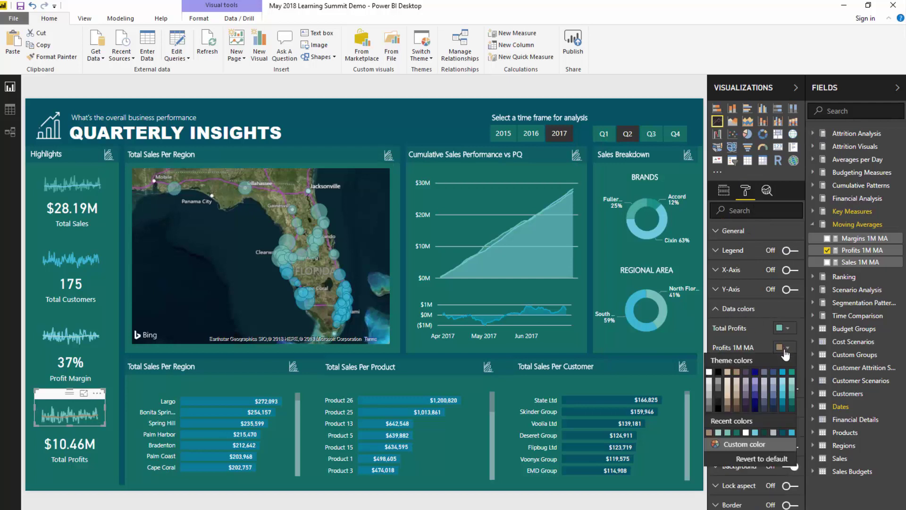
left_click(783, 405)
left_click(387, 117)
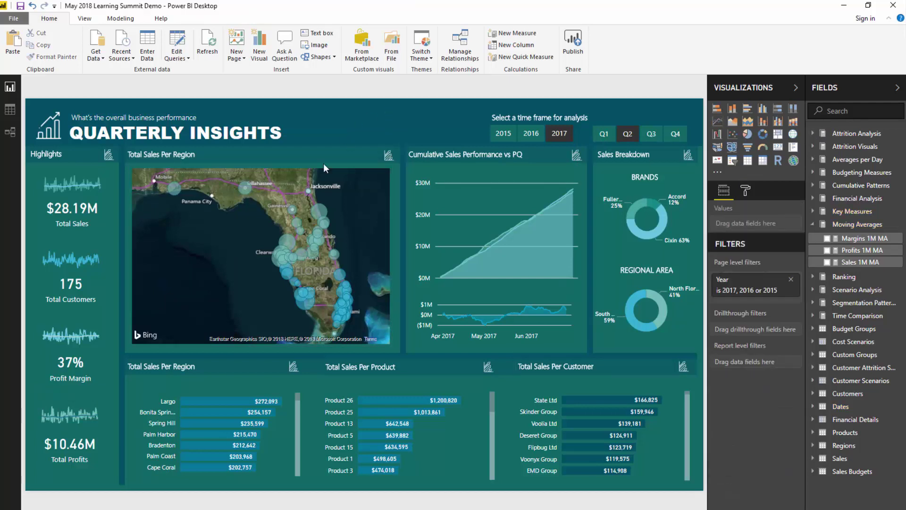
Step: Reselect the Total Profits sparkline and set the Profits 1M MA line colour to teal
left_click(747, 190)
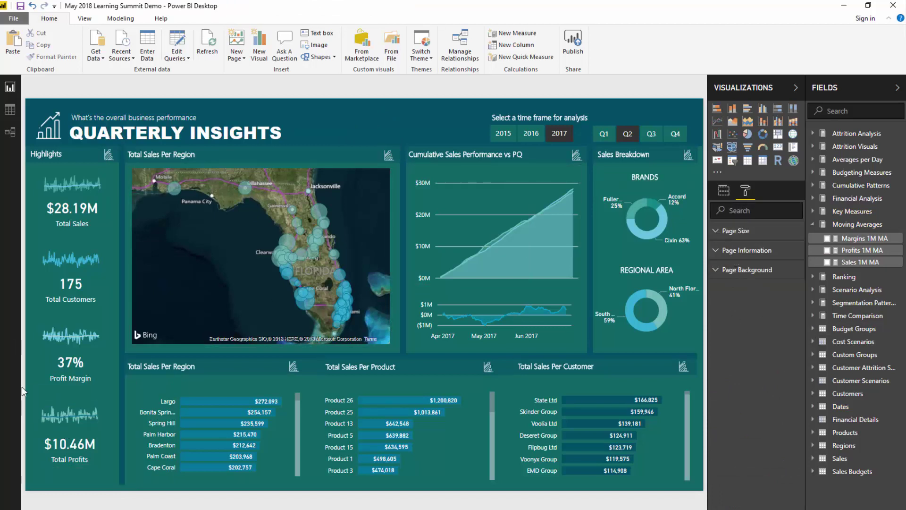
left_click(90, 406)
left_click(746, 191)
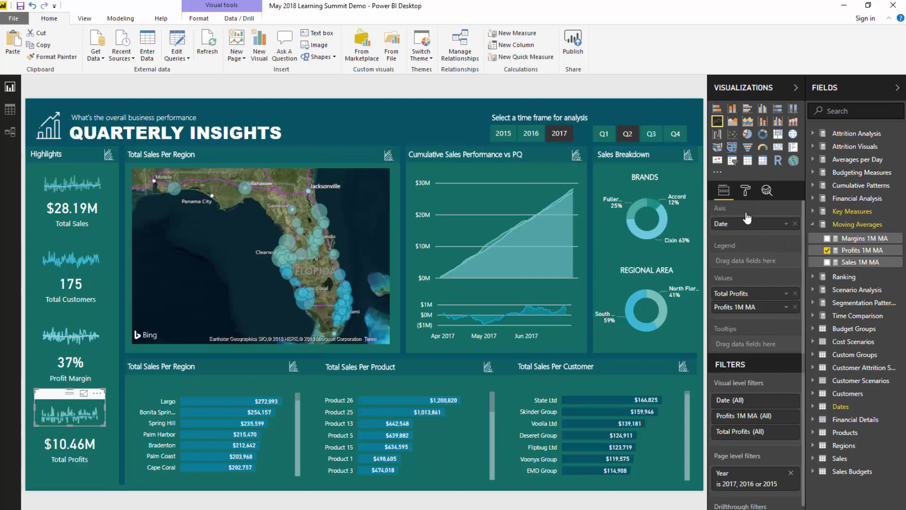
left_click(735, 321)
left_click(786, 347)
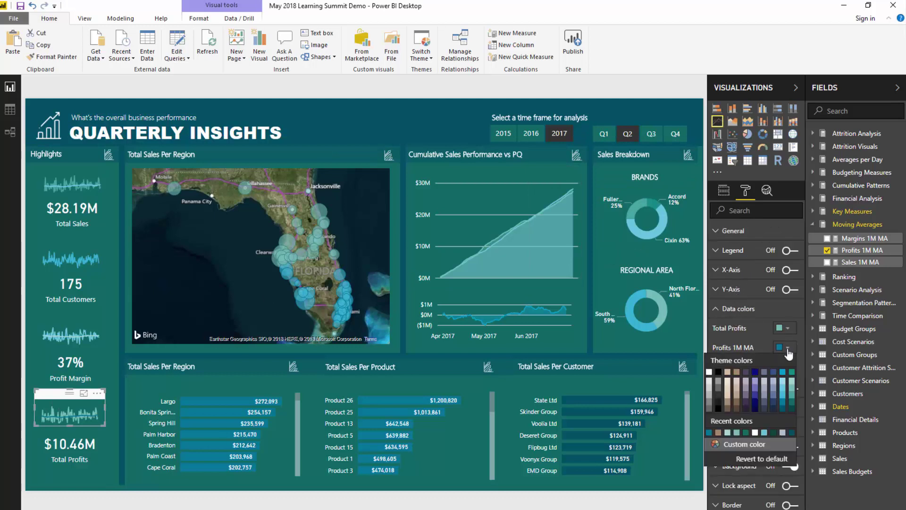
left_click(785, 392)
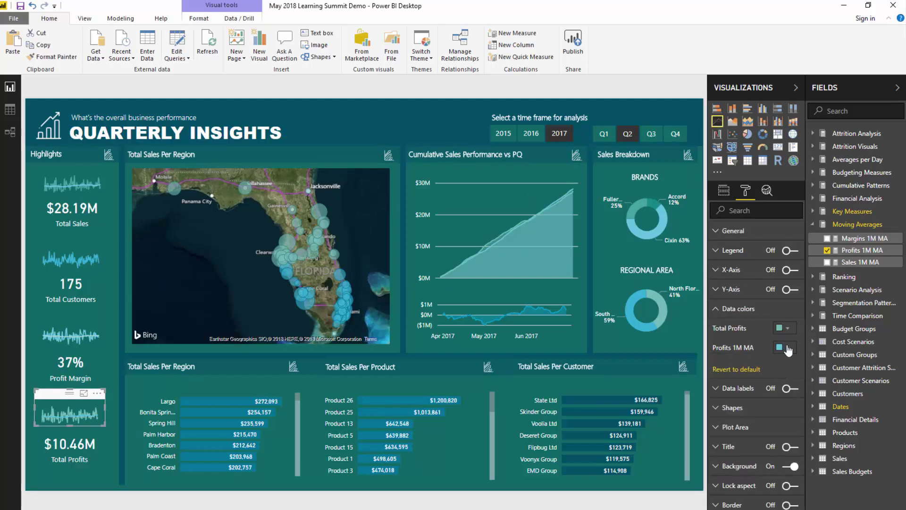
left_click(786, 348)
left_click(778, 387)
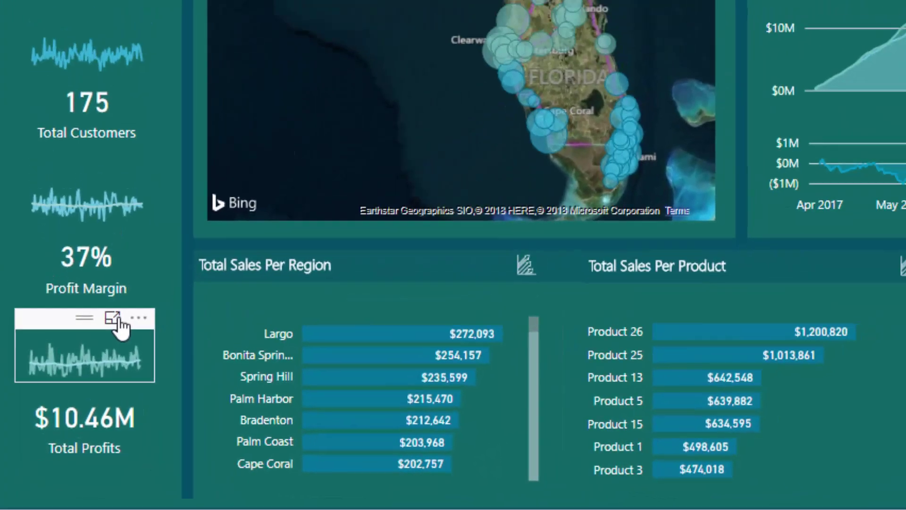
left_click(125, 285)
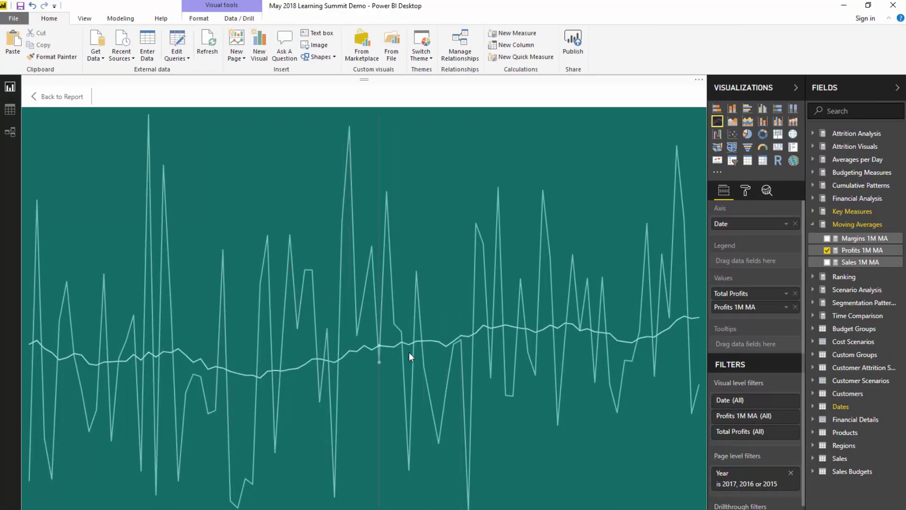
left_click(59, 98)
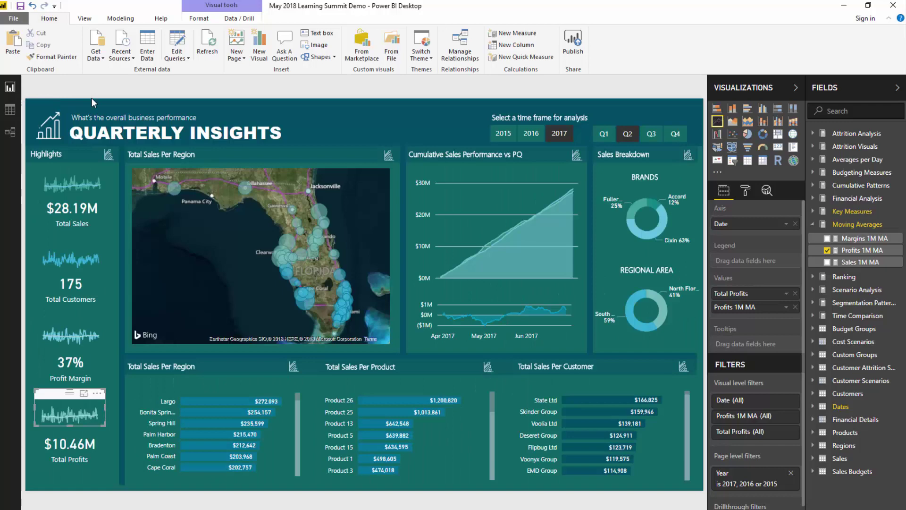
left_click(415, 109)
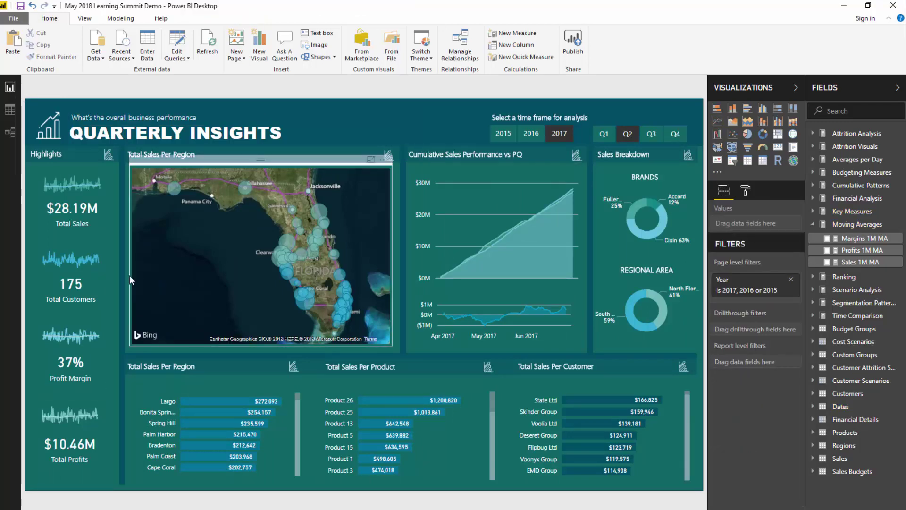
left_click(58, 247)
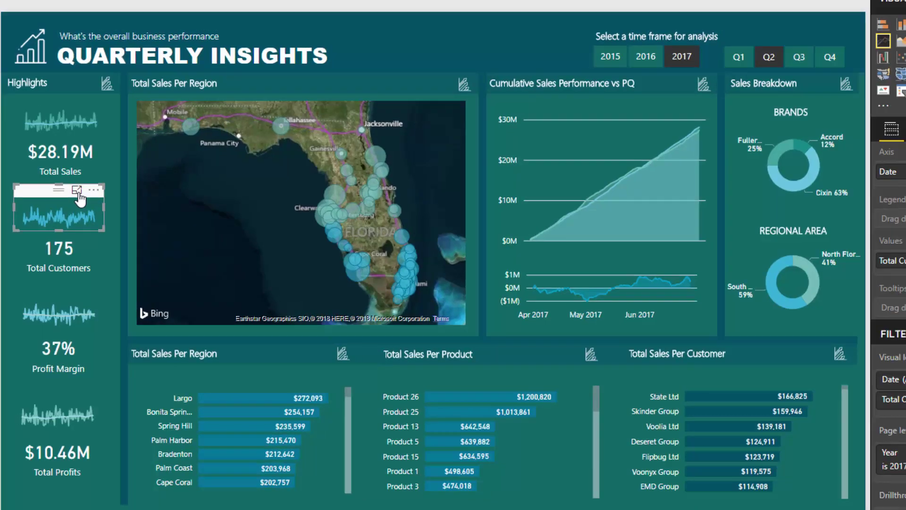
left_click(77, 191)
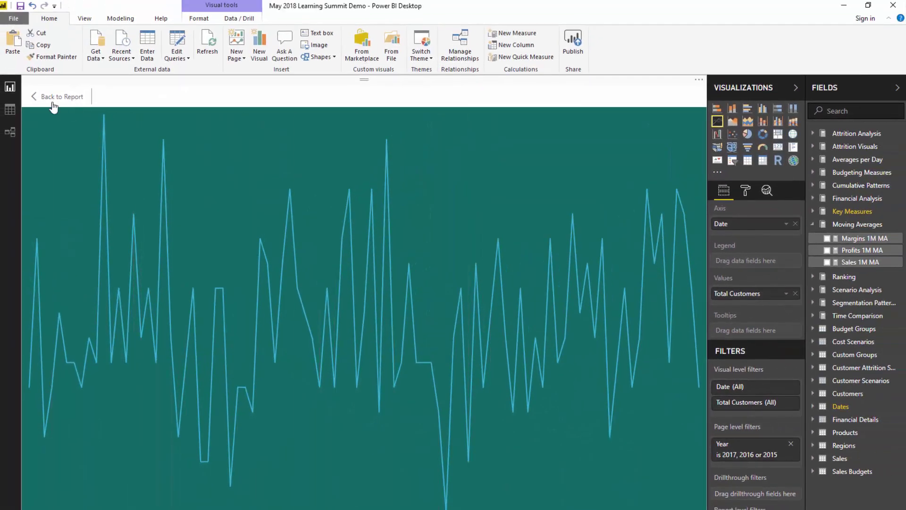
left_click(78, 103)
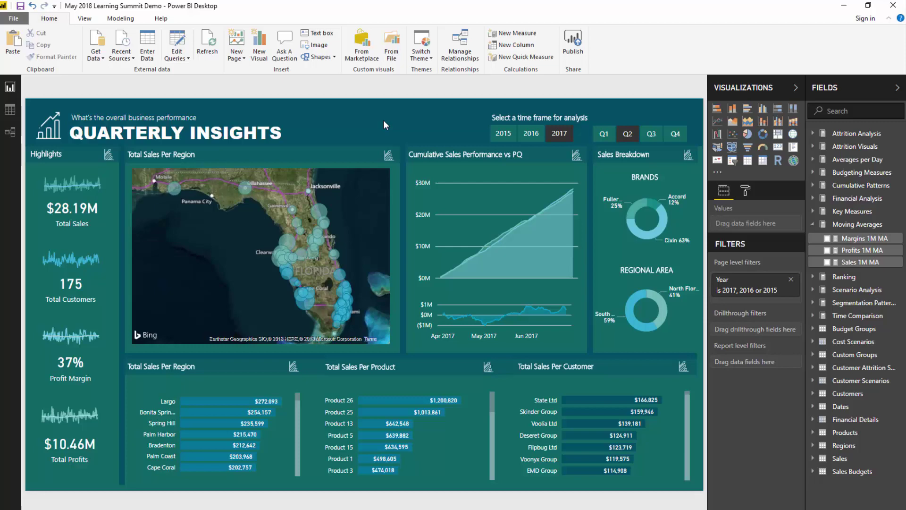
Step: Copy the Sales 1M MA formula into a new measure under Moving Averages
left_click(863, 262)
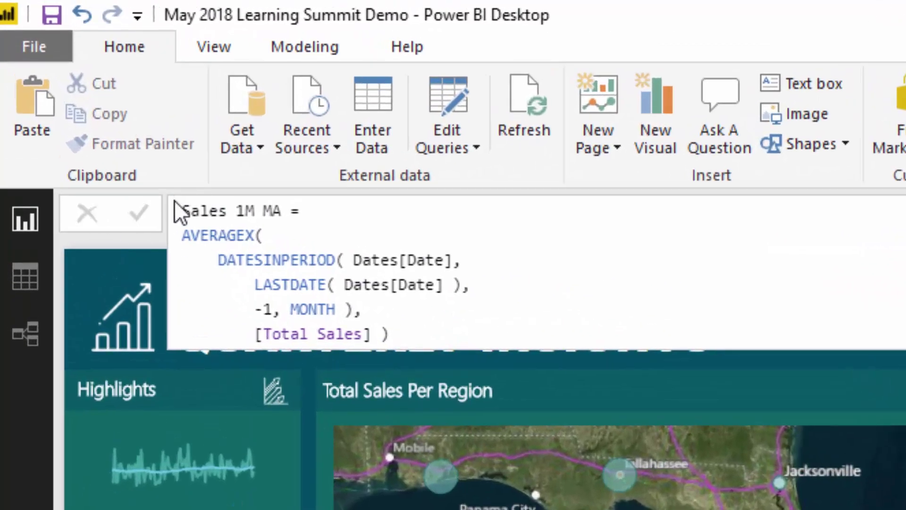
left_click_drag(182, 208, 409, 330)
key("ctrl+c")
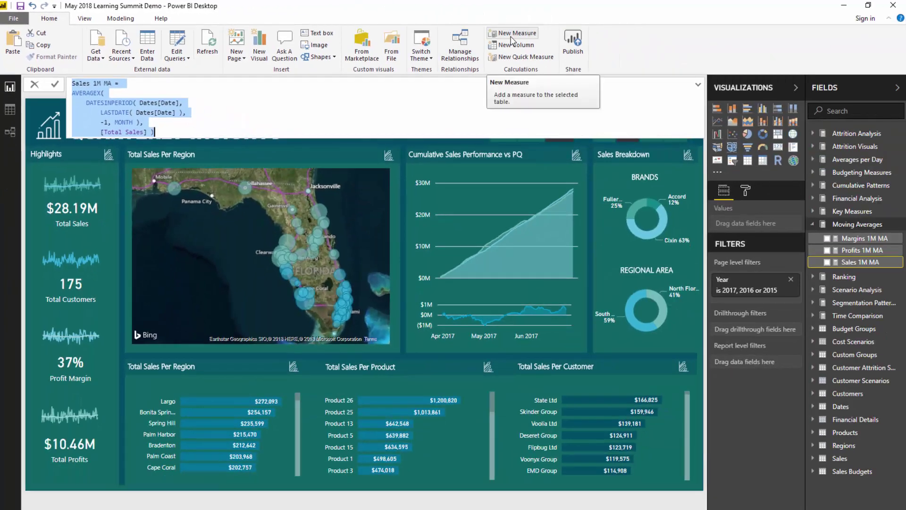
left_click(516, 36)
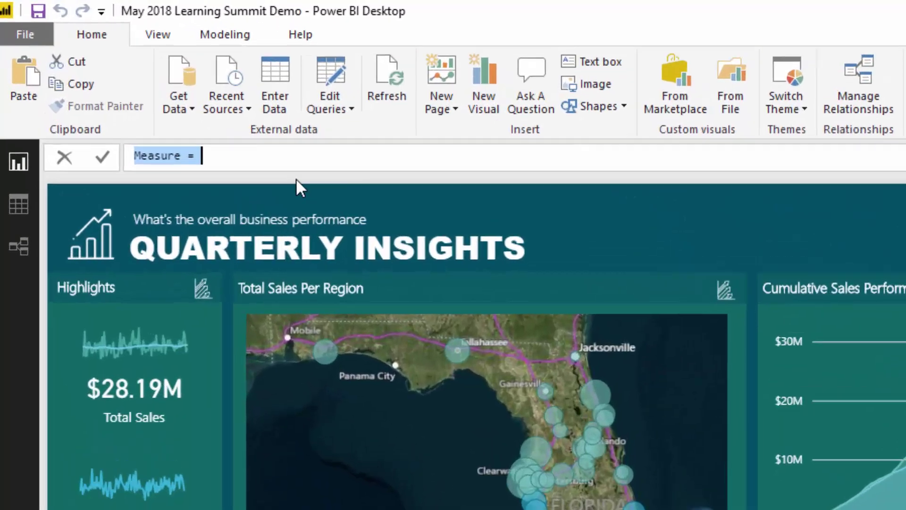
key("ctrl+v")
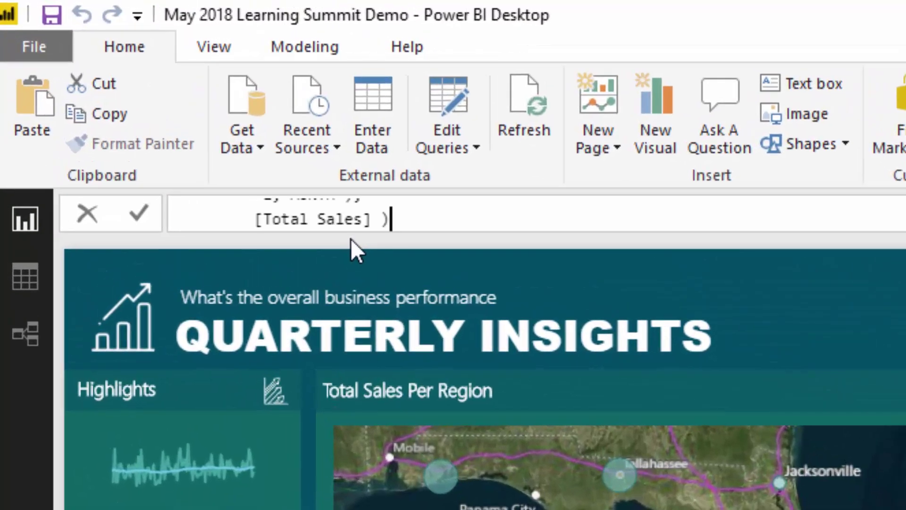
Step: Rename it Customers 1M MA, average [Total Customers] instead of [Total Sales], and commit
double_click(218, 204)
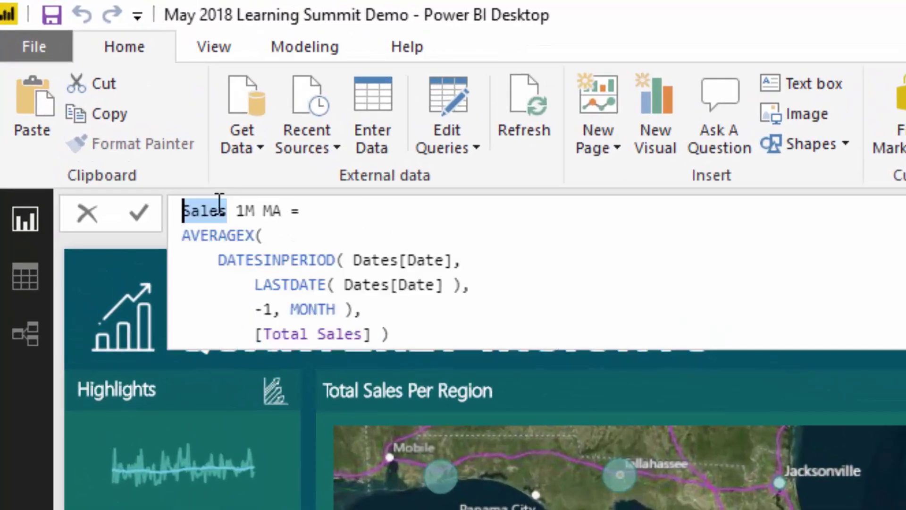
type("Customers")
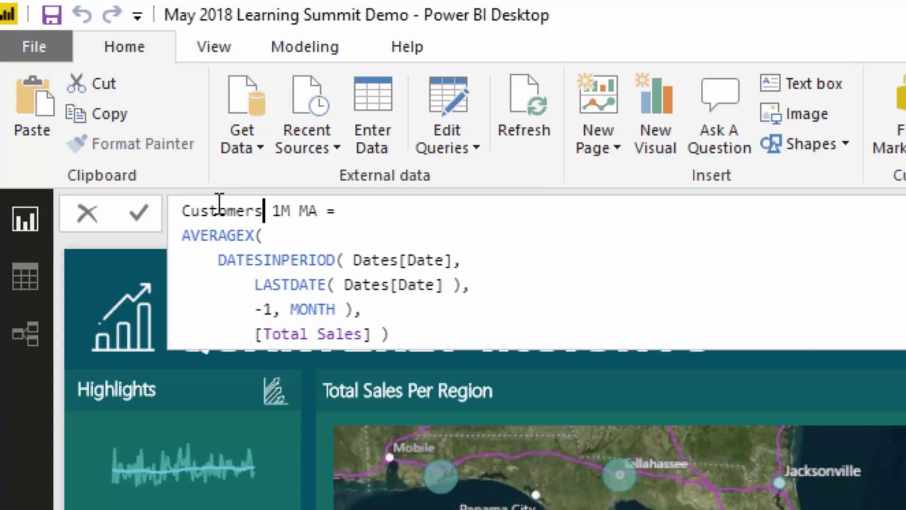
left_click_drag(371, 334, 258, 334)
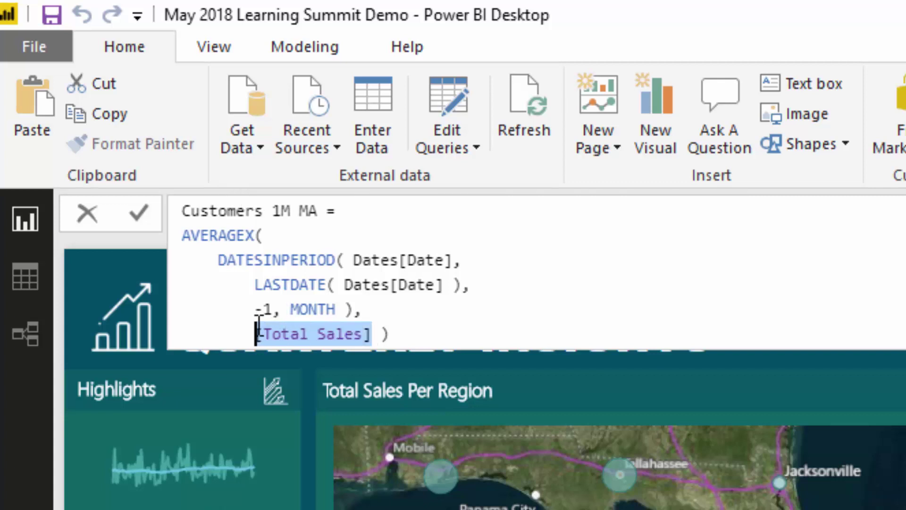
type("Total")
key("Down")
key("Down")
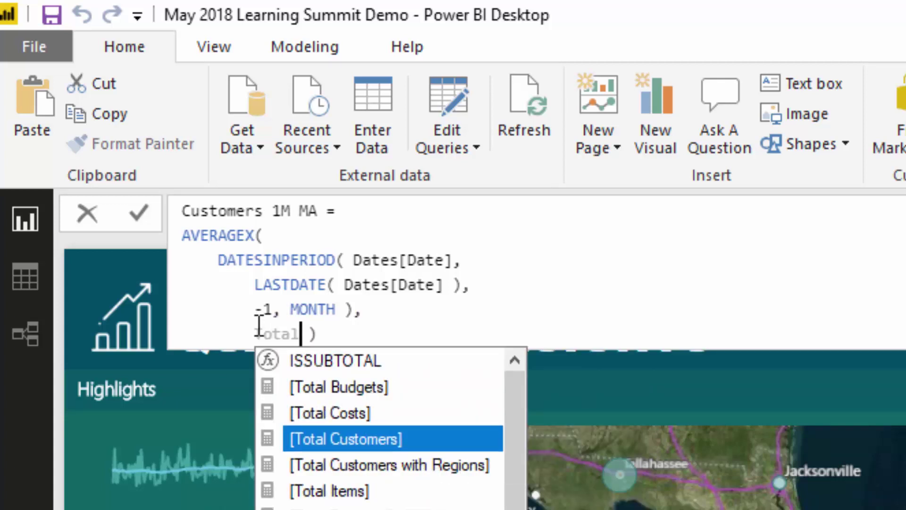
key("Tab")
key("End")
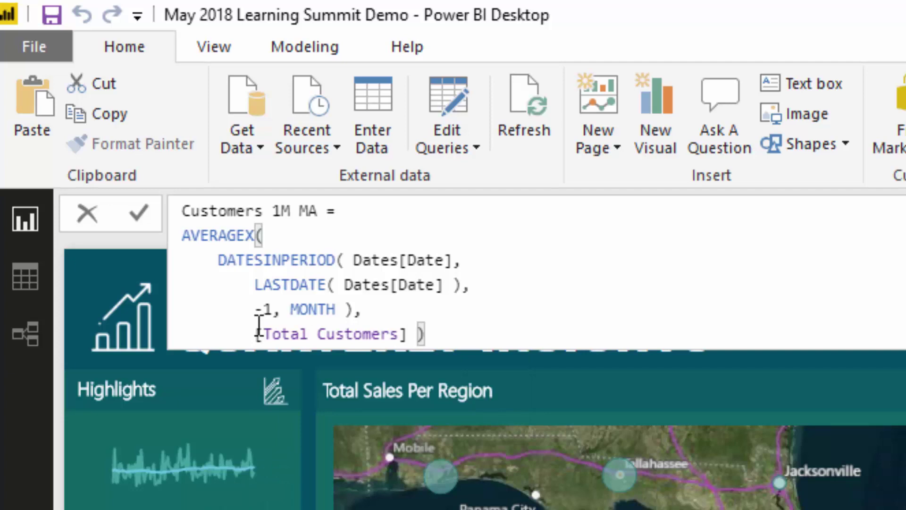
key("Return")
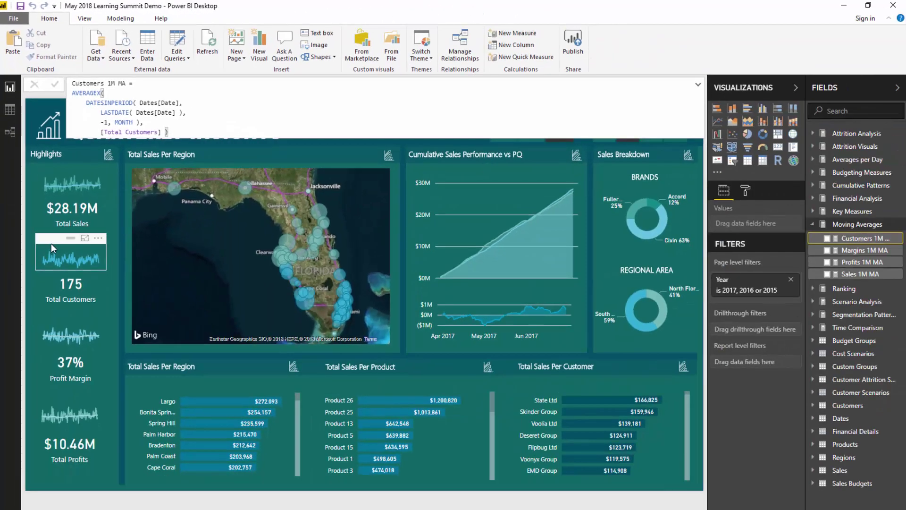
Step: Add Customers 1M MA to the Total Customers sparkline, hide its legend and colour the line teal
left_click(52, 242)
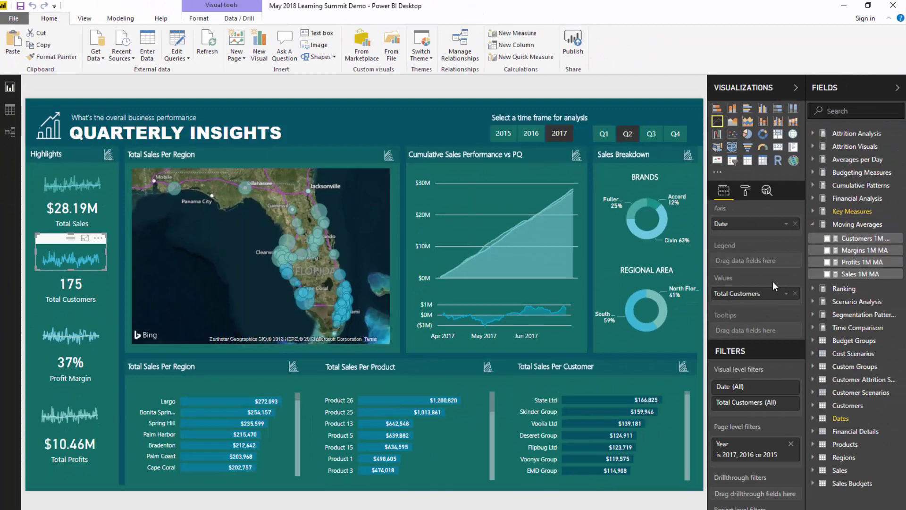
left_click_drag(863, 238, 758, 306)
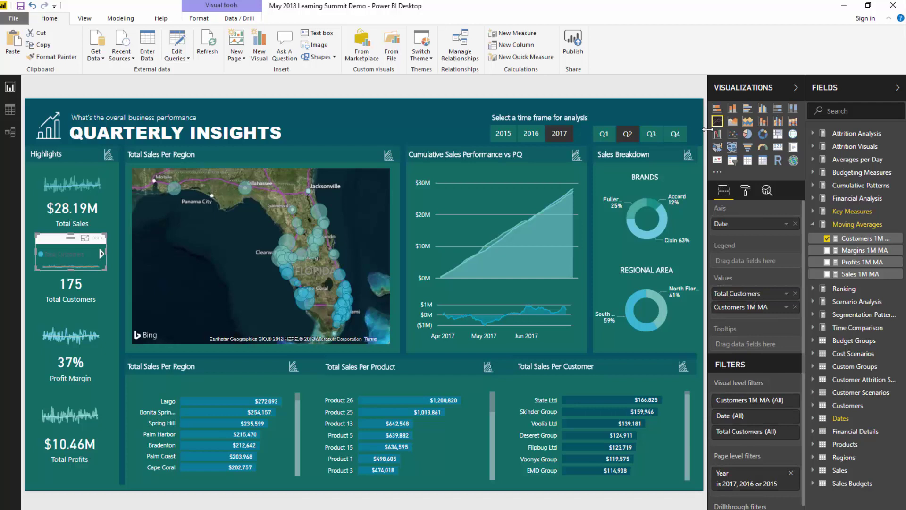
left_click(748, 191)
left_click(790, 250)
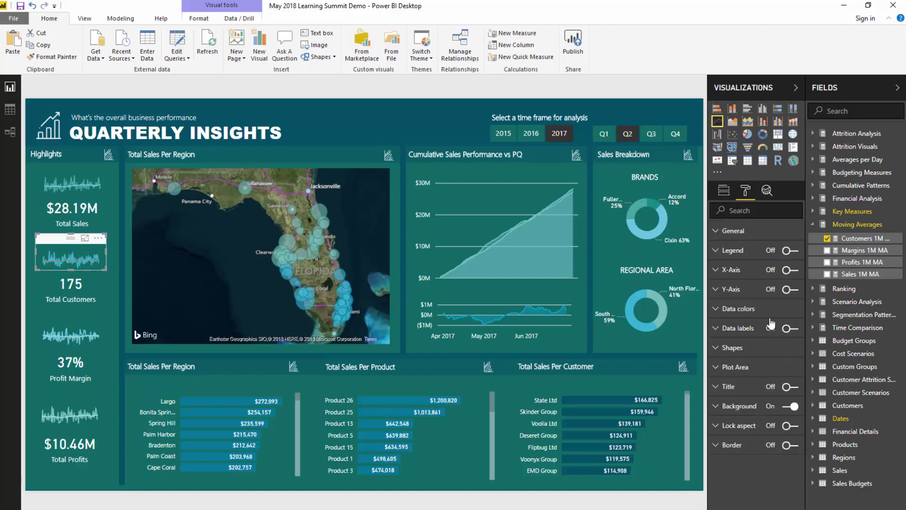
left_click(736, 309)
left_click(787, 348)
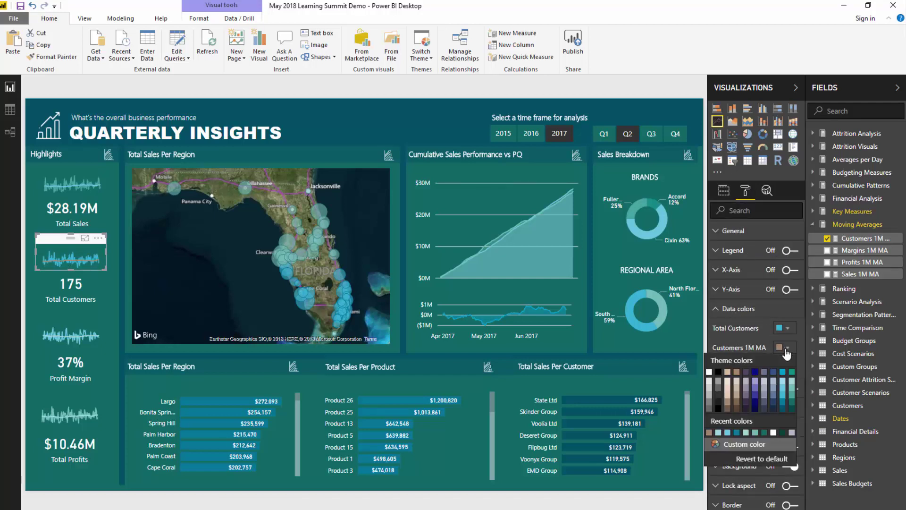
left_click(794, 391)
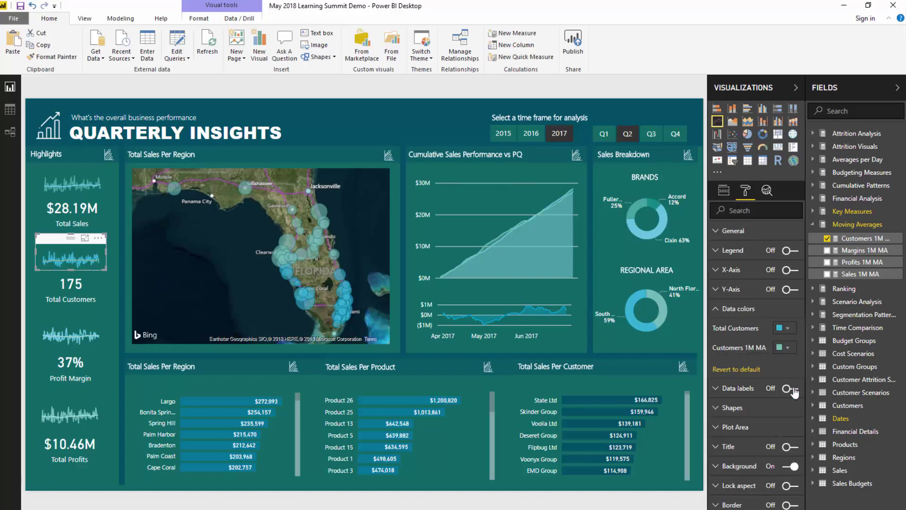
left_click(788, 348)
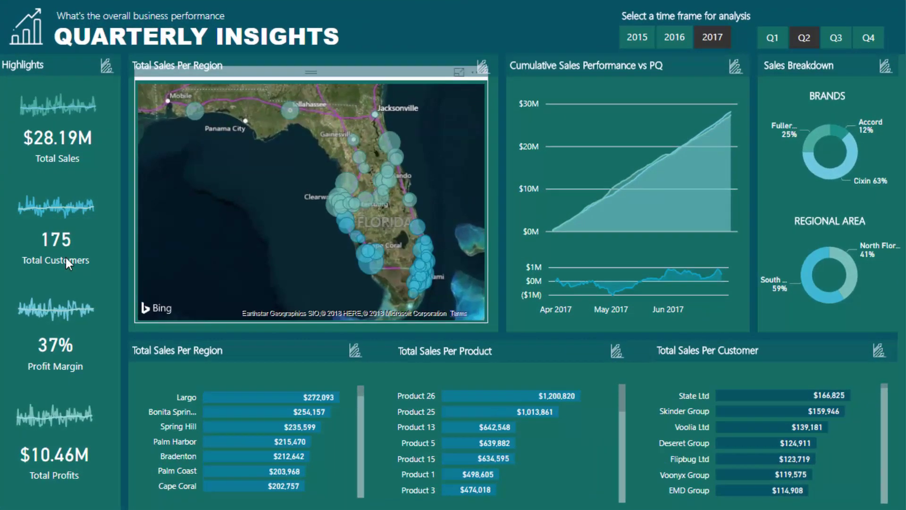
left_click(74, 177)
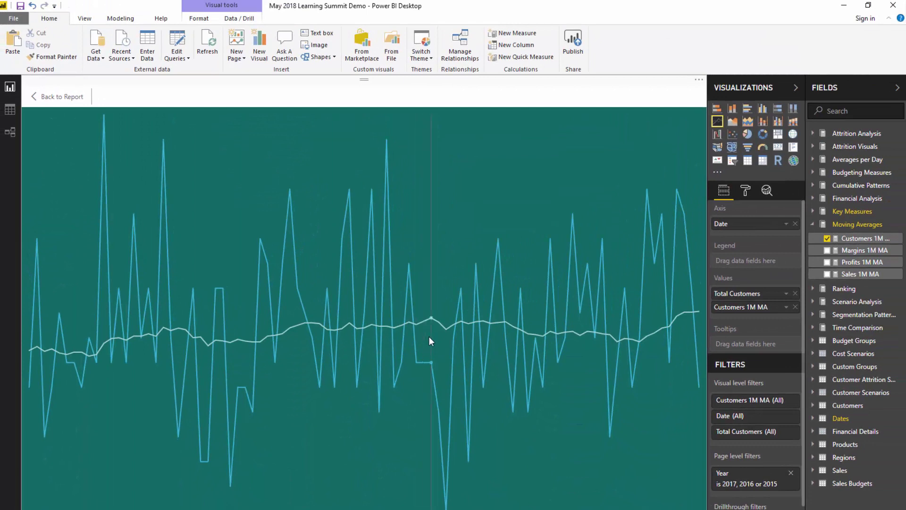
mouse_move(429, 336)
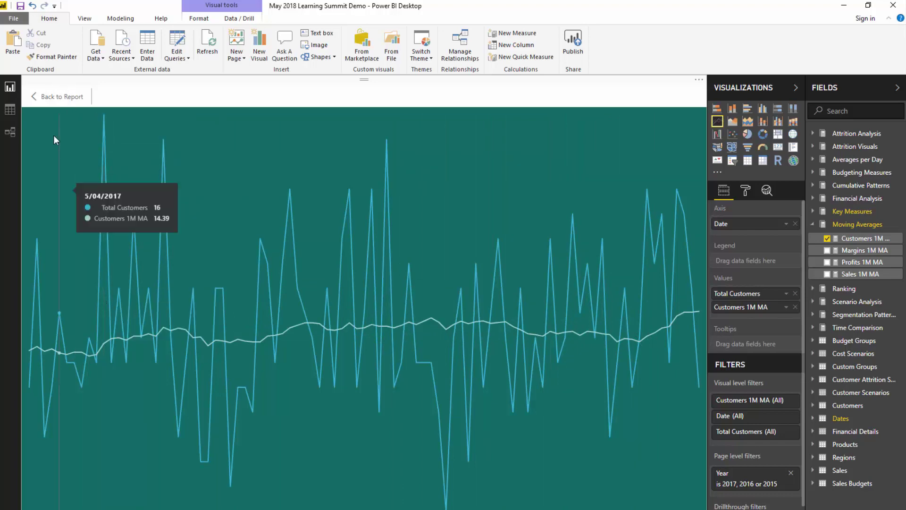
left_click(62, 97)
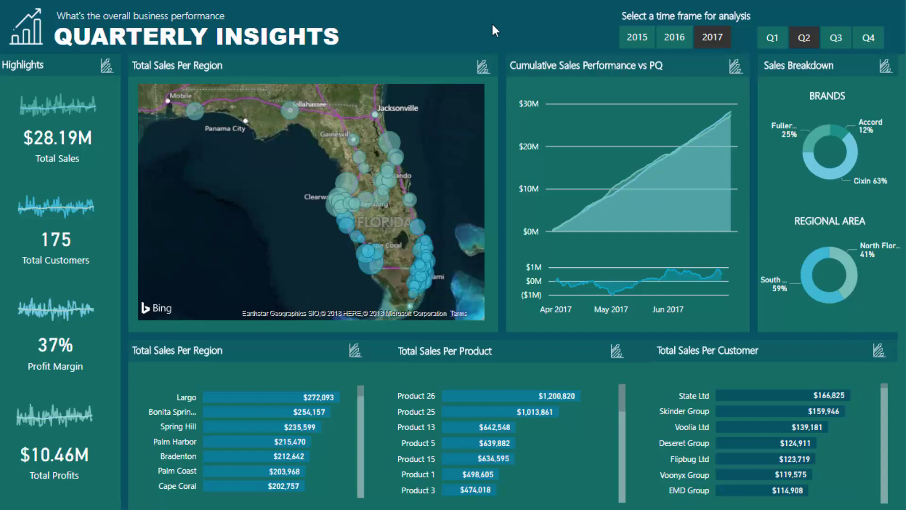
mouse_move(64, 83)
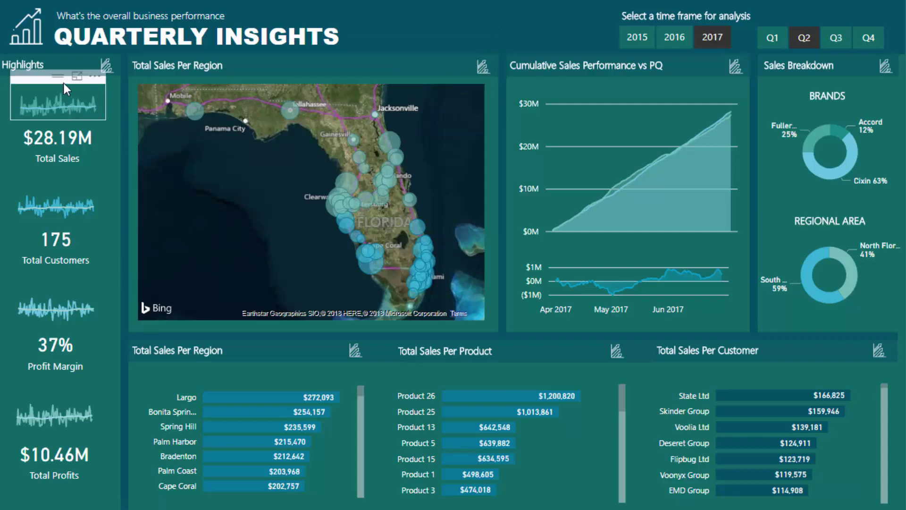